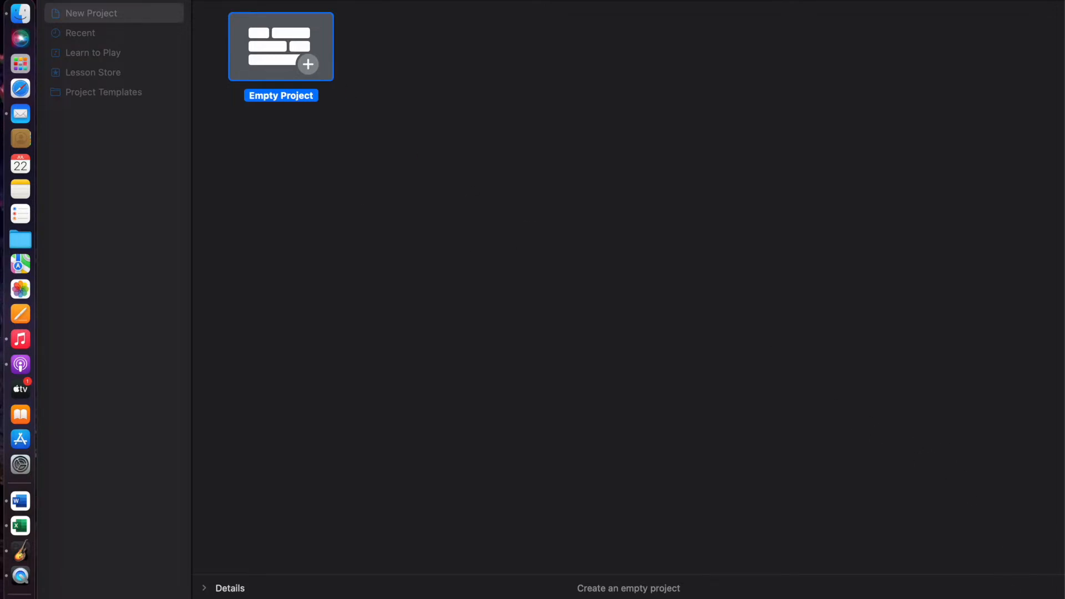
Step: Create an empty project with a Software Instrument track
key("Return")
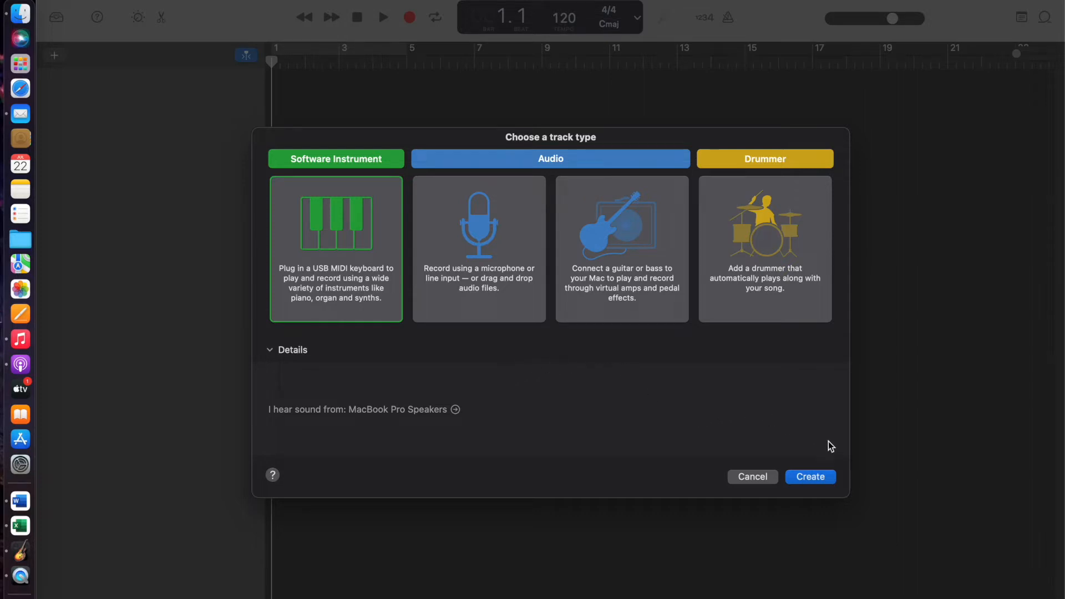
left_click(810, 478)
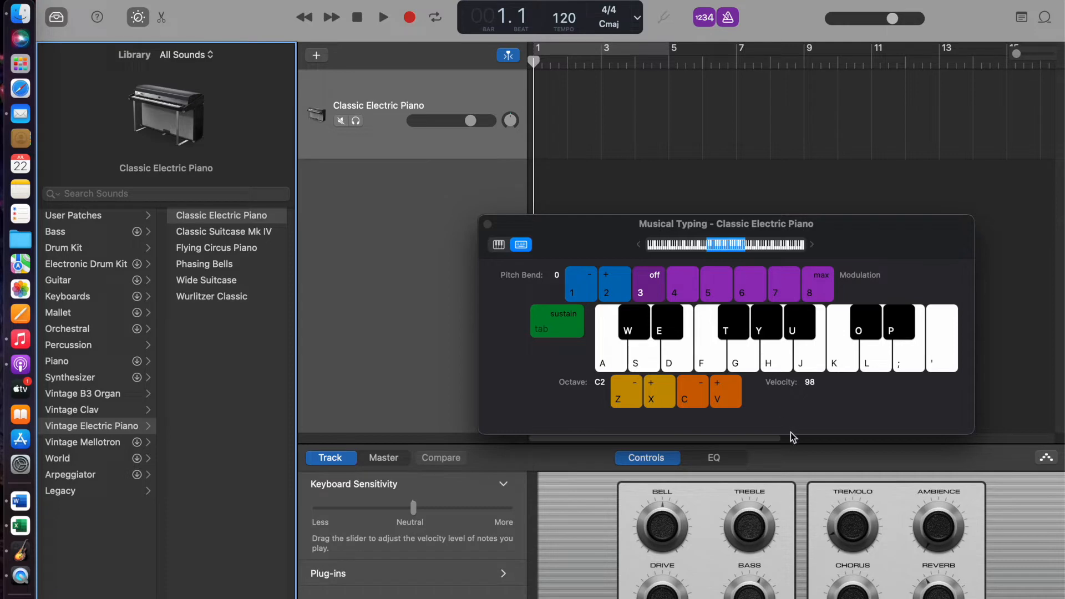
Step: Set the track's instrument to Steinway Grand Piano from the Piano sounds
key("h")
left_click(55, 363)
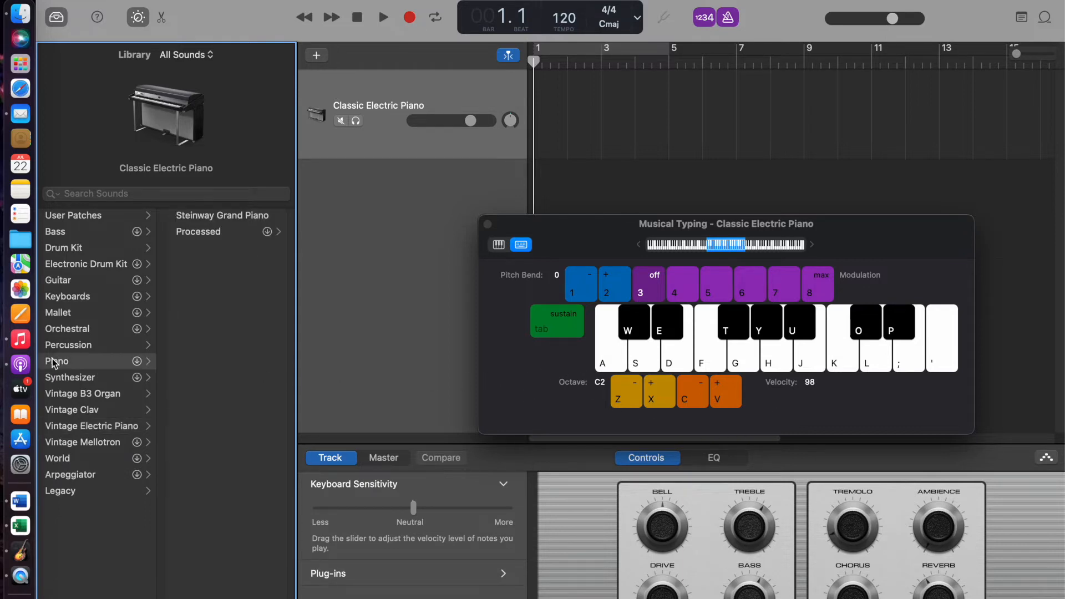
left_click(218, 221)
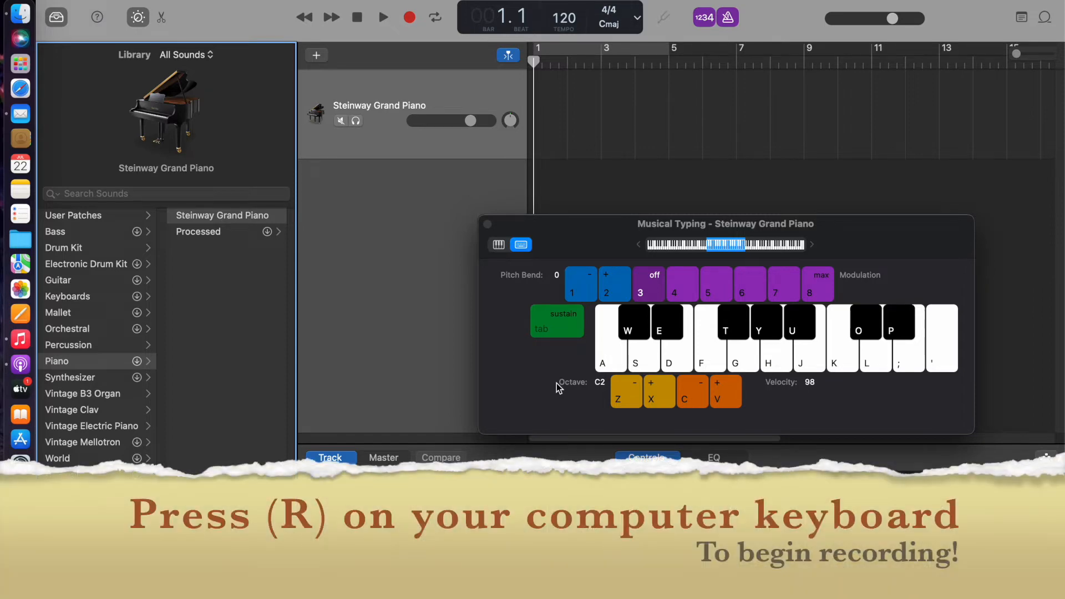
Step: Record four bars of piano chords with Musical Typing, F major twice, E minor and A minor, and close the Musical Typing window
key("r")
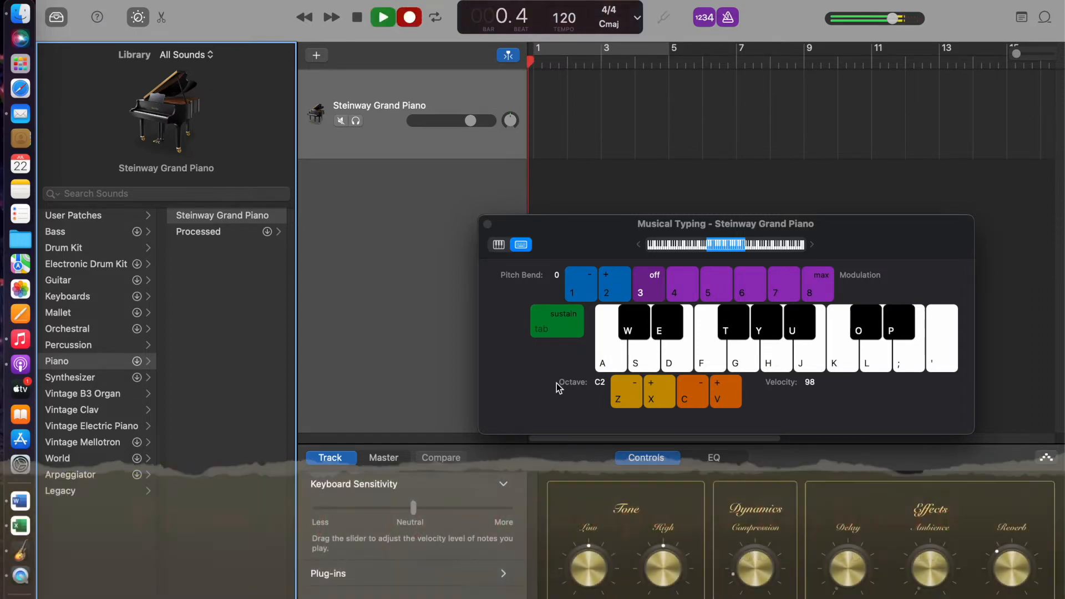
key("f")
key("k")
key("f")
key("h")
key("k")
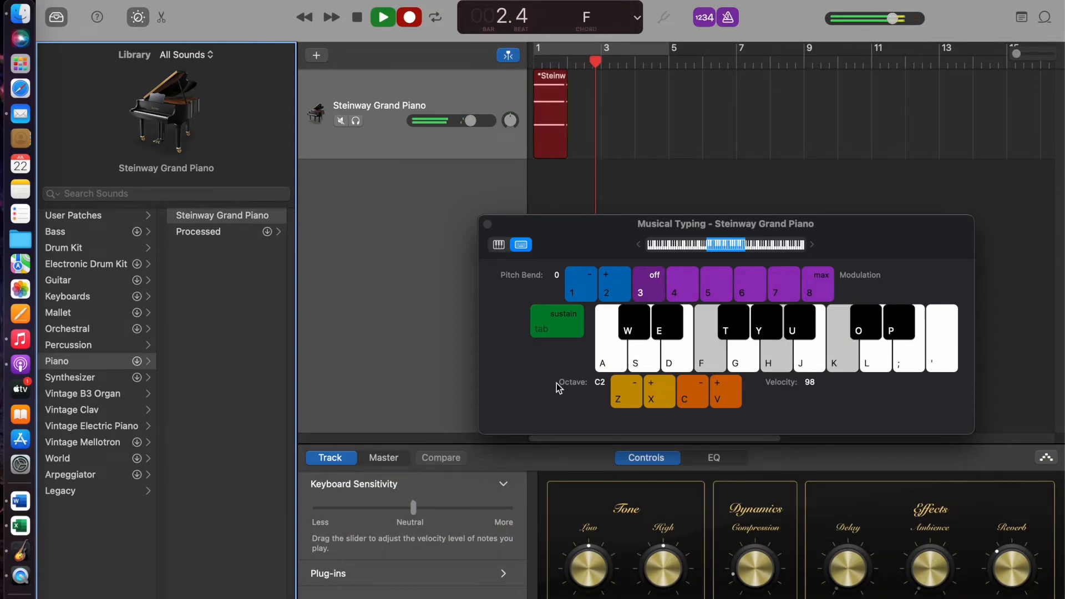
key("d")
key("g")
key("j")
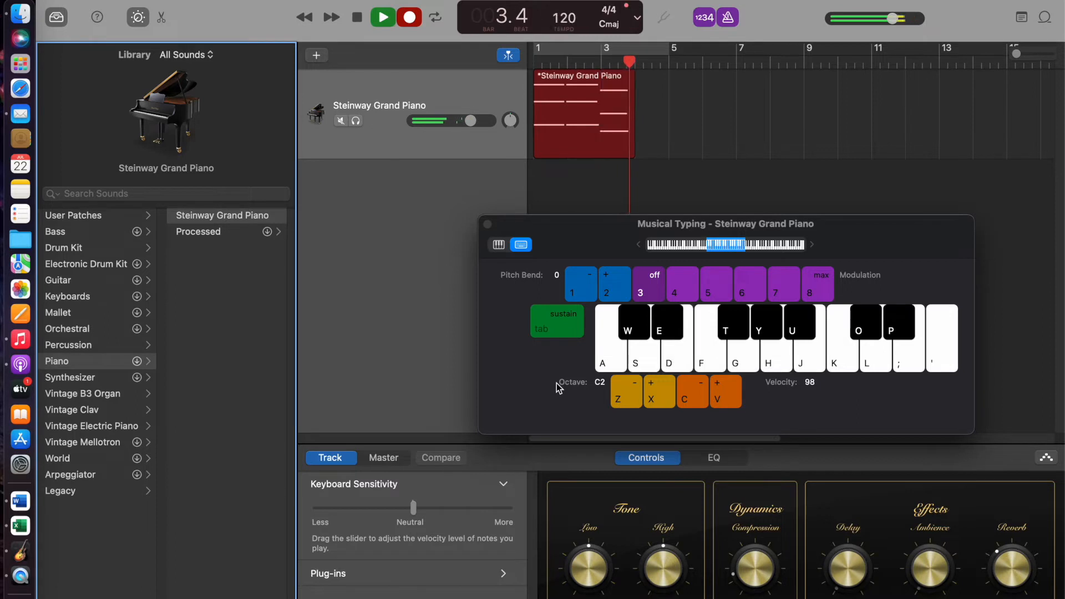
key("h")
key("k")
key("semicolon")
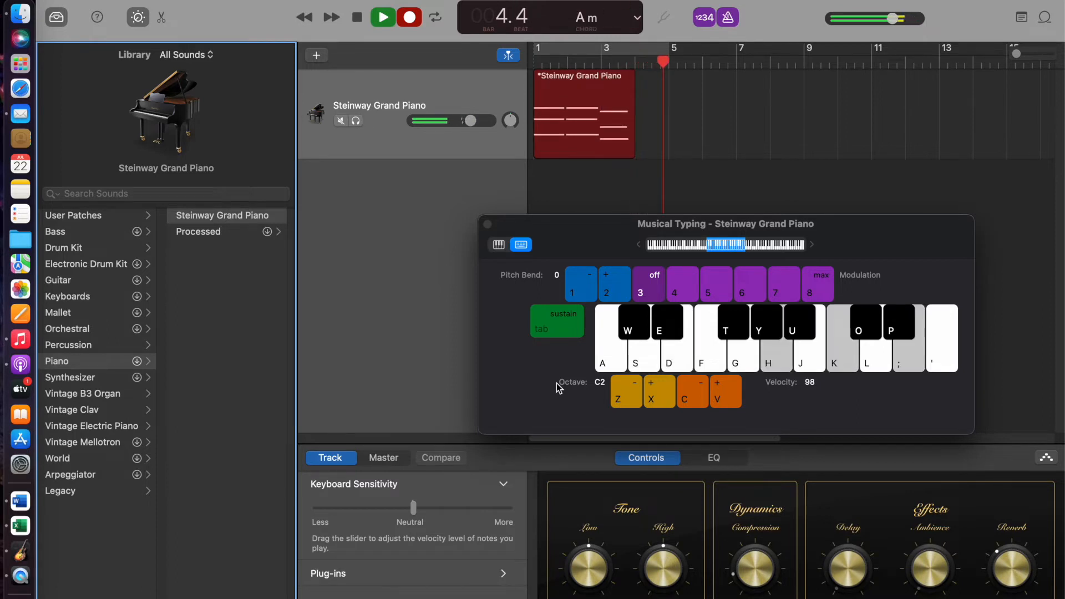
key("space")
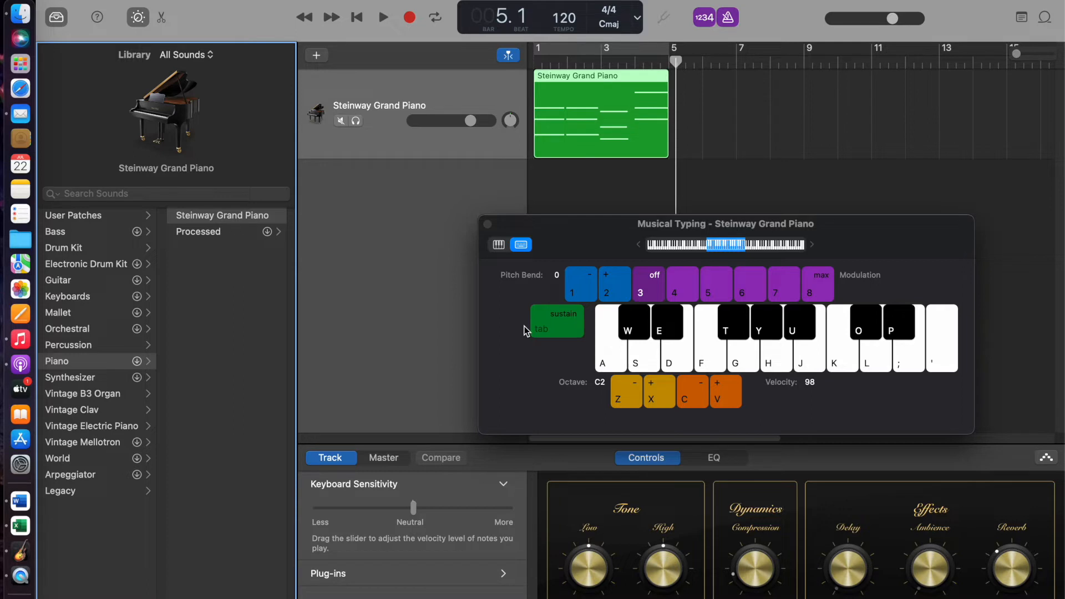
left_click(488, 225)
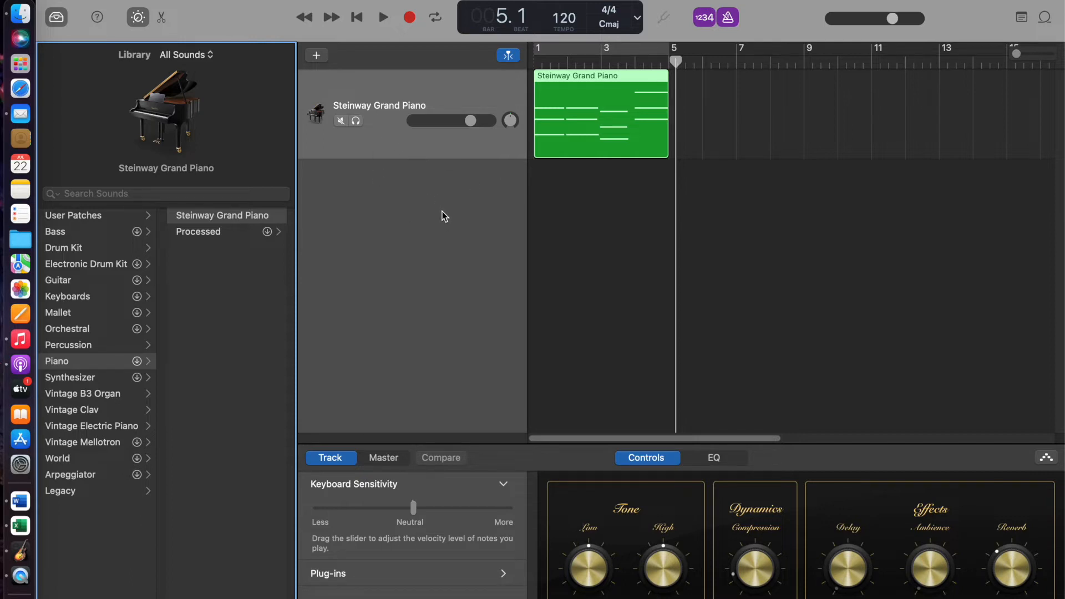
Step: Raise the computer's volume and play the recorded piano region from the beginning
key("Return")
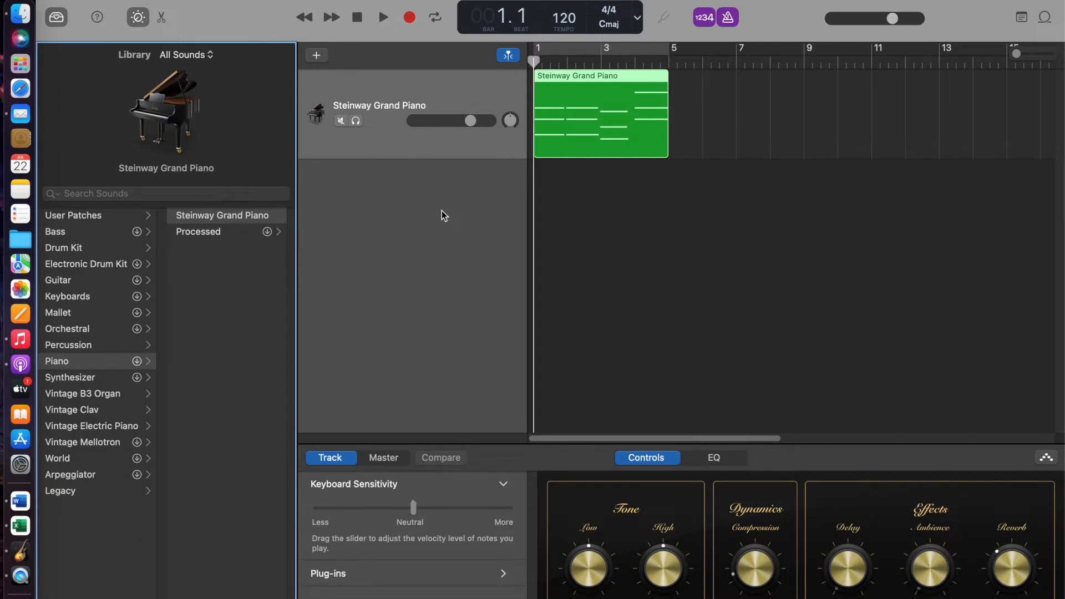
key("XF86AudioRaiseVolume")
key("XF86AudioRaiseVolume")
key("XF86AudioRaiseVolume")
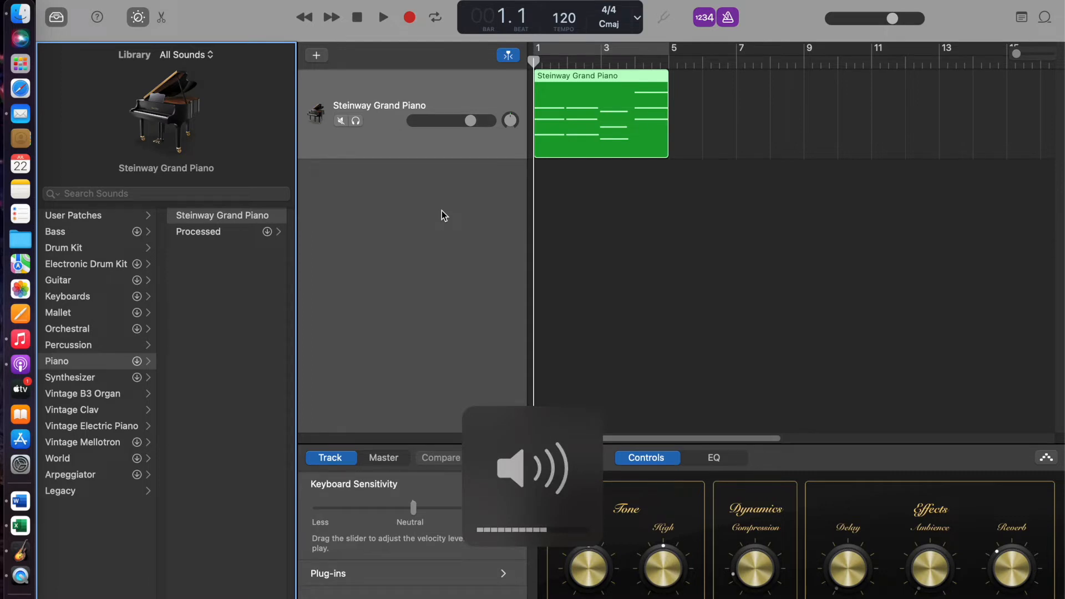
key("space")
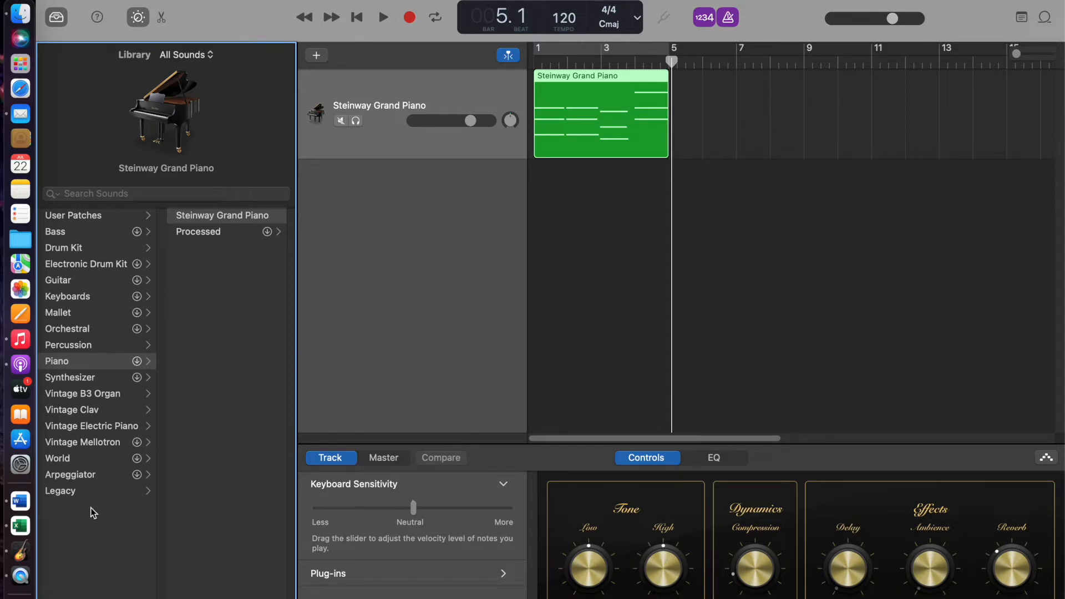
Step: Change the track's sound to Gnarly Trance Pluck from the Arpeggiator's Synth Basics and play the region from the beginning
left_click(70, 477)
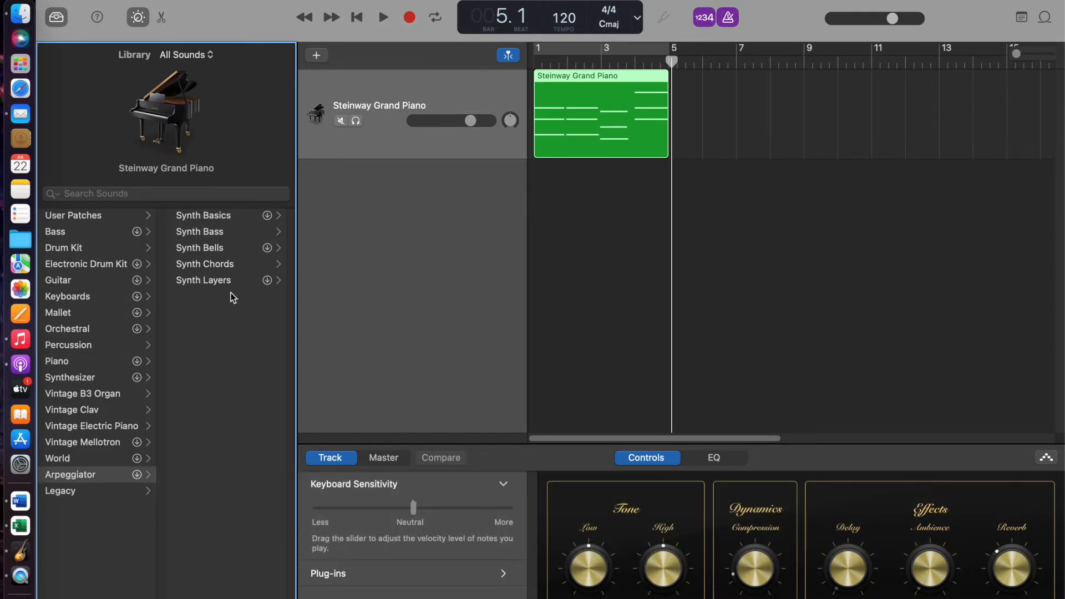
left_click(200, 219)
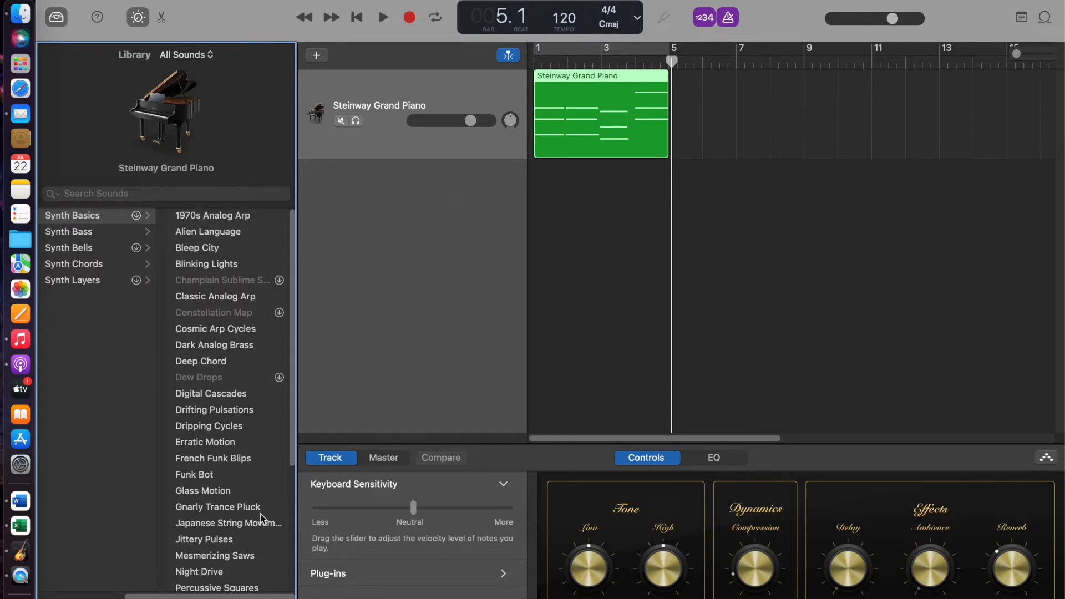
left_click(228, 511)
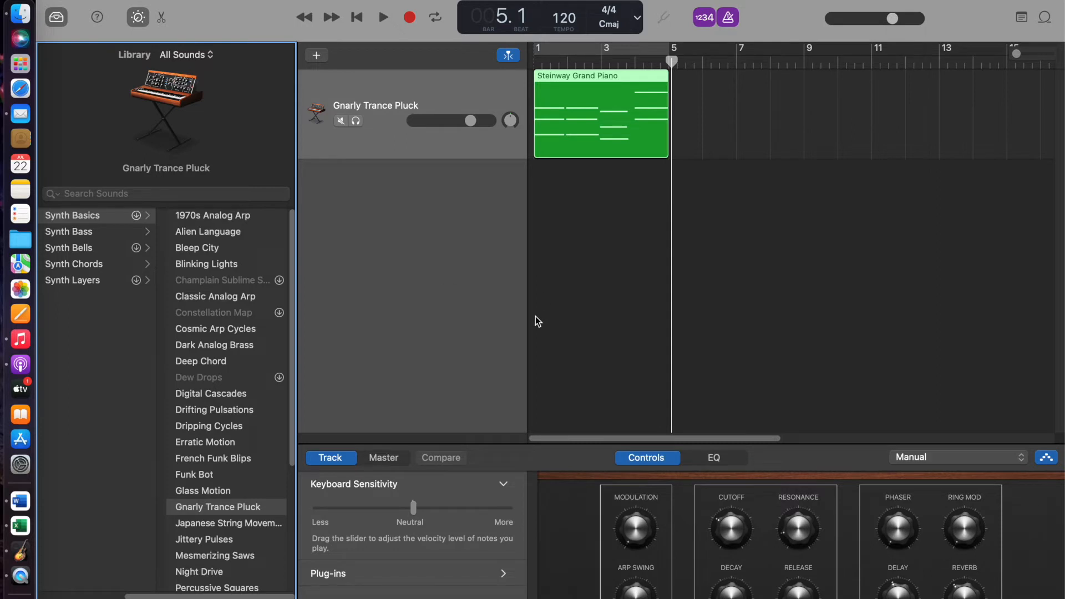
key("Return")
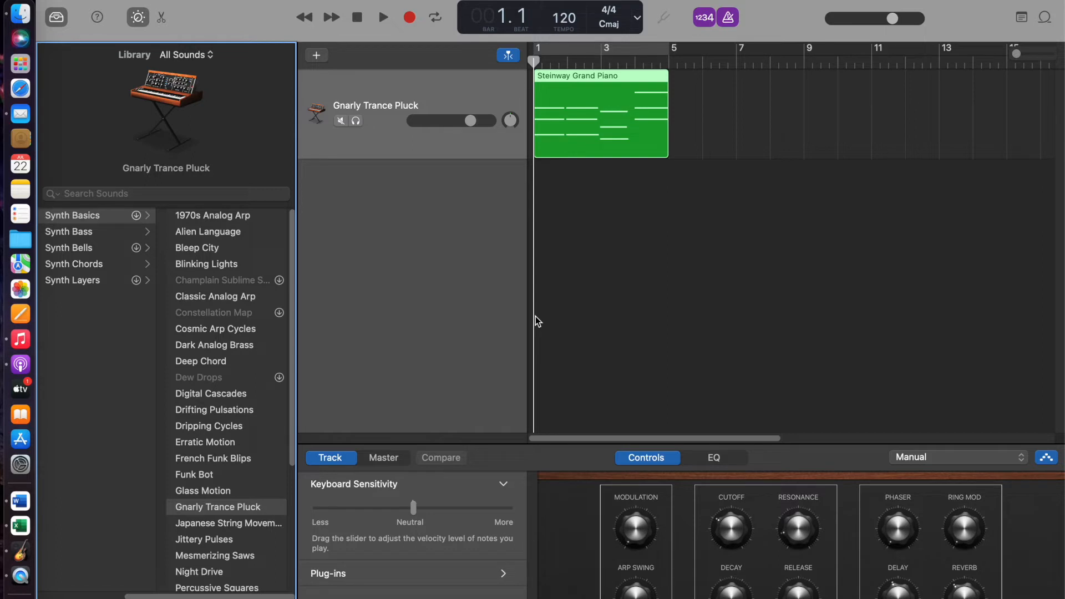
key("space")
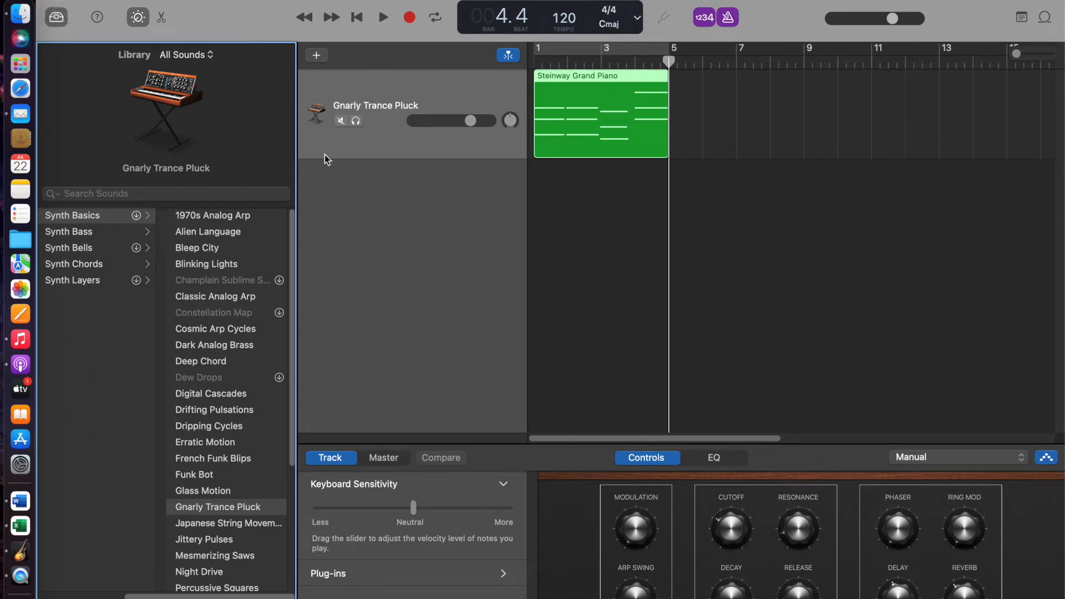
Step: Hide the sound library and show the Apple Loops filtered to the Electronic genre
left_click(56, 21)
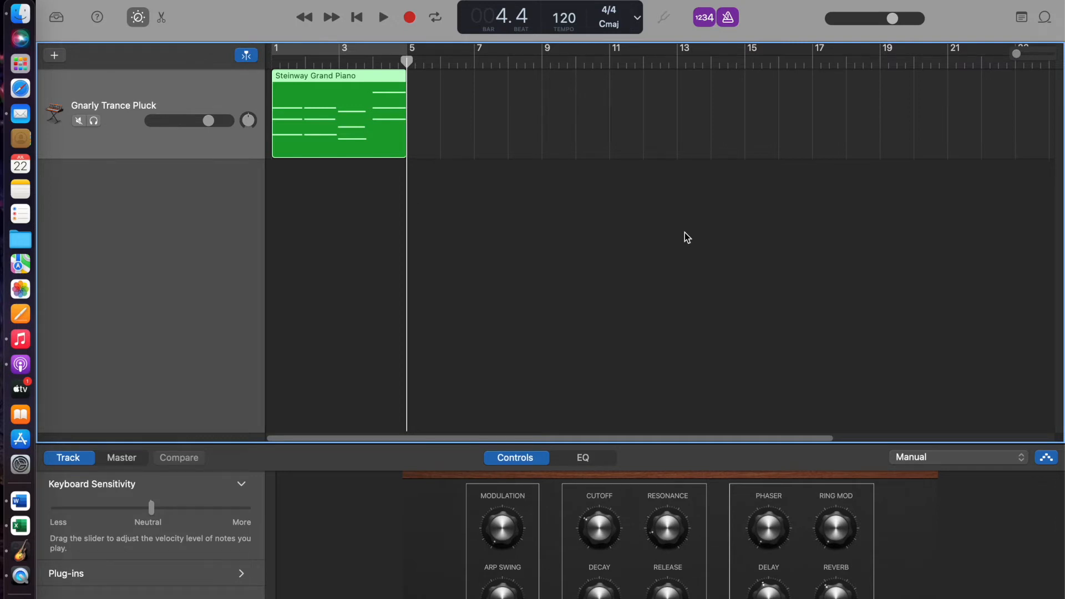
left_click(1043, 20)
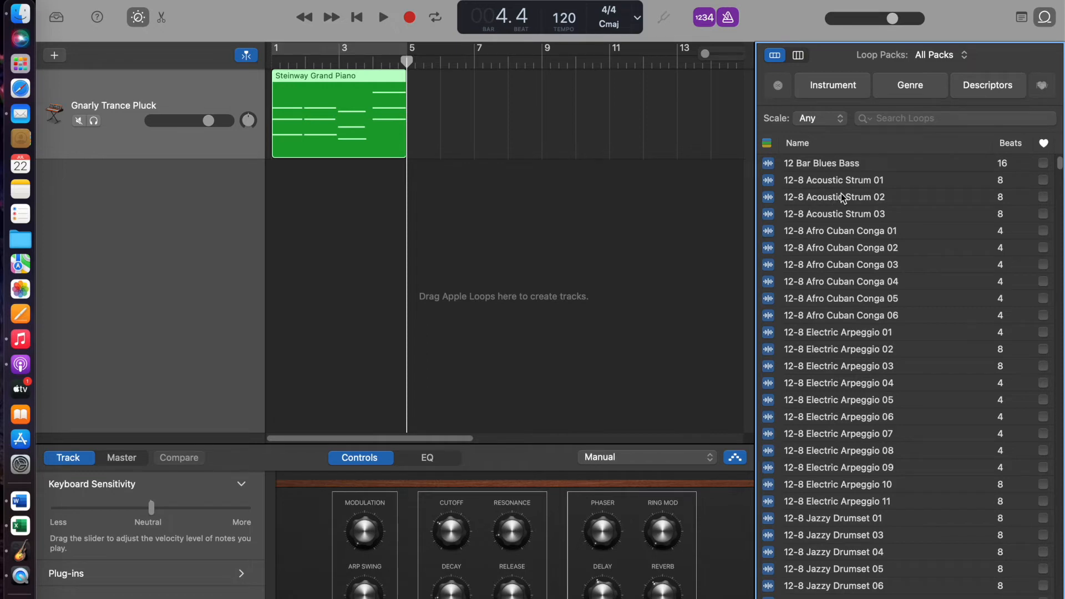
left_click(893, 88)
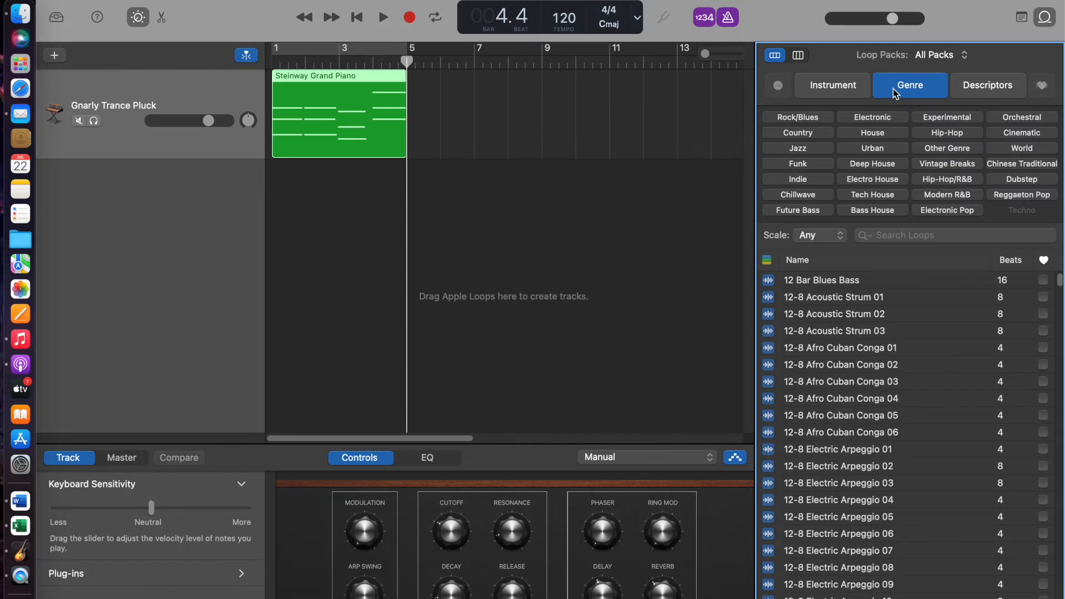
left_click(881, 119)
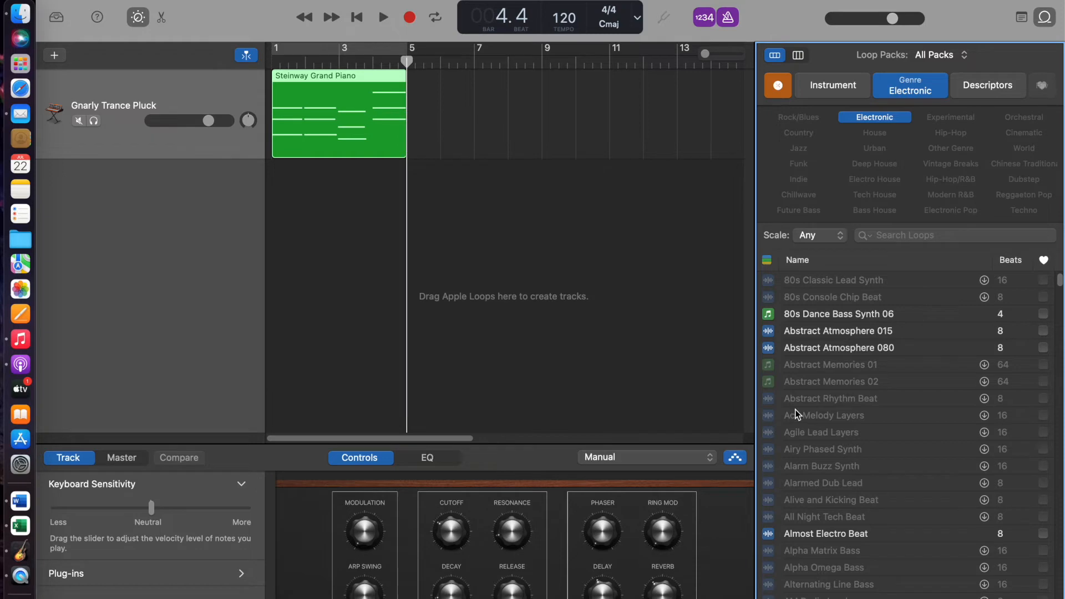
Step: Add the Four-Floor Shuffle loop as a new track from bar 1 and repeat it up to bar 5 to match the piano region
scroll(837, 416, "down", 5)
scroll(836, 416, "down", 15)
scroll(837, 416, "down", 15)
scroll(836, 420, "down", 15)
scroll(837, 416, "down", 8)
scroll(837, 416, "down", 10)
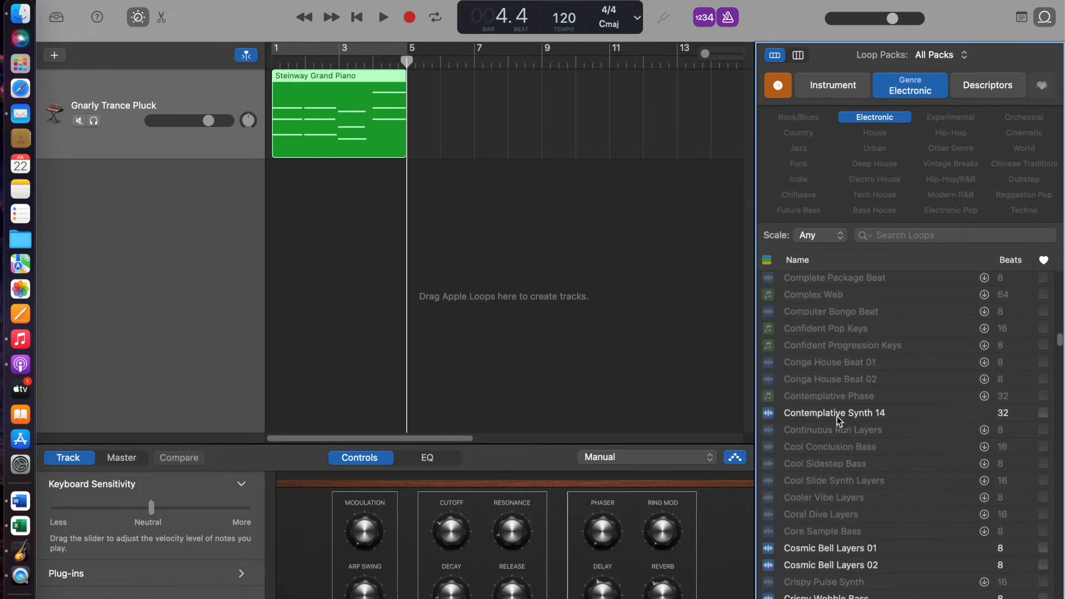
scroll(837, 416, "down", 10)
scroll(837, 416, "down", 10)
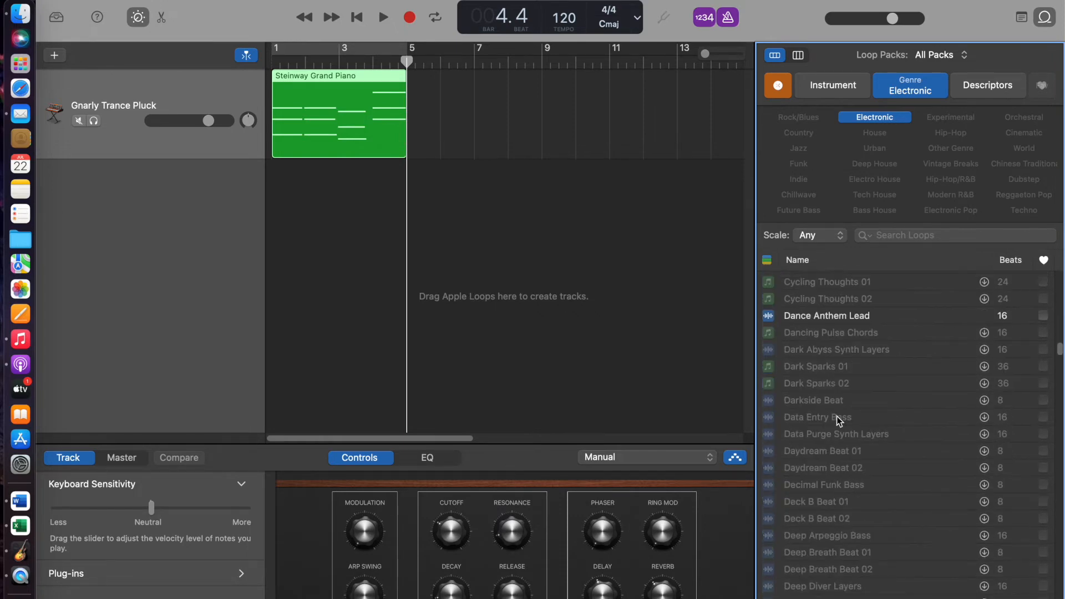
scroll(837, 416, "down", 10)
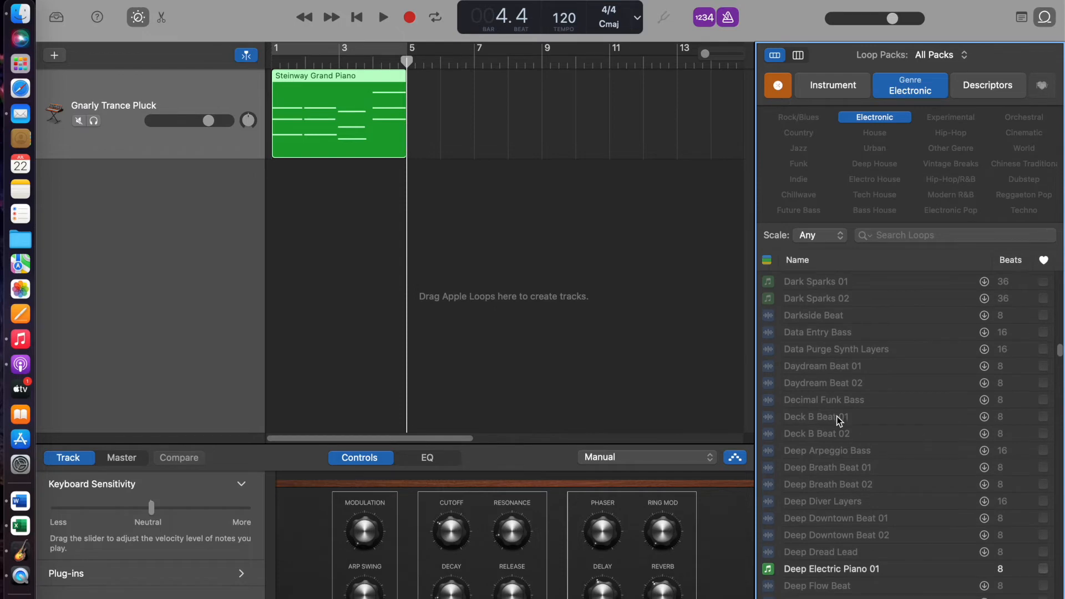
scroll(836, 416, "down", 3)
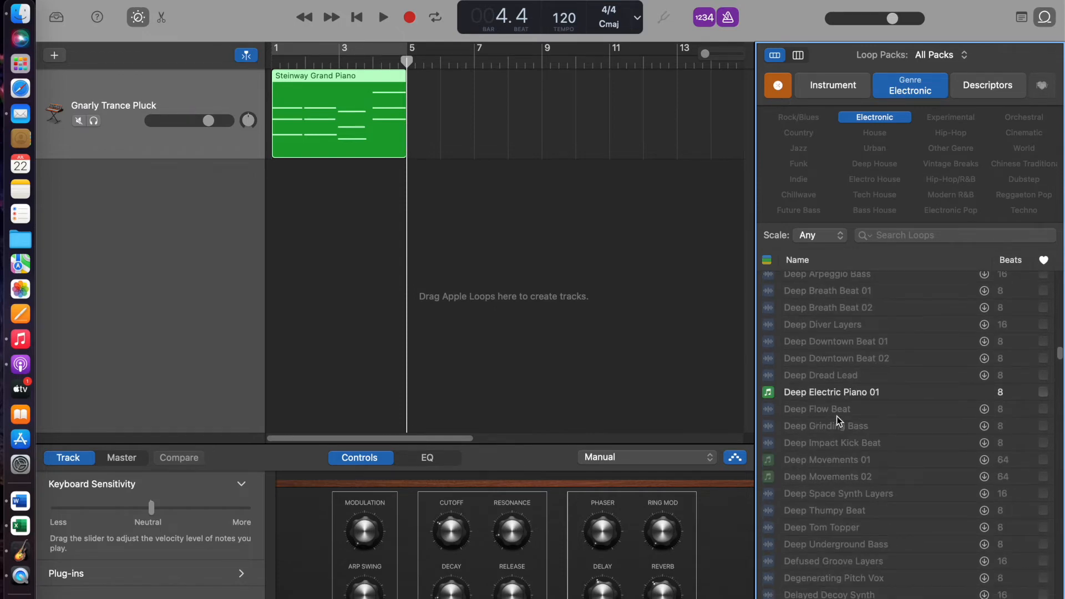
scroll(837, 416, "down", 5)
scroll(837, 416, "down", 5)
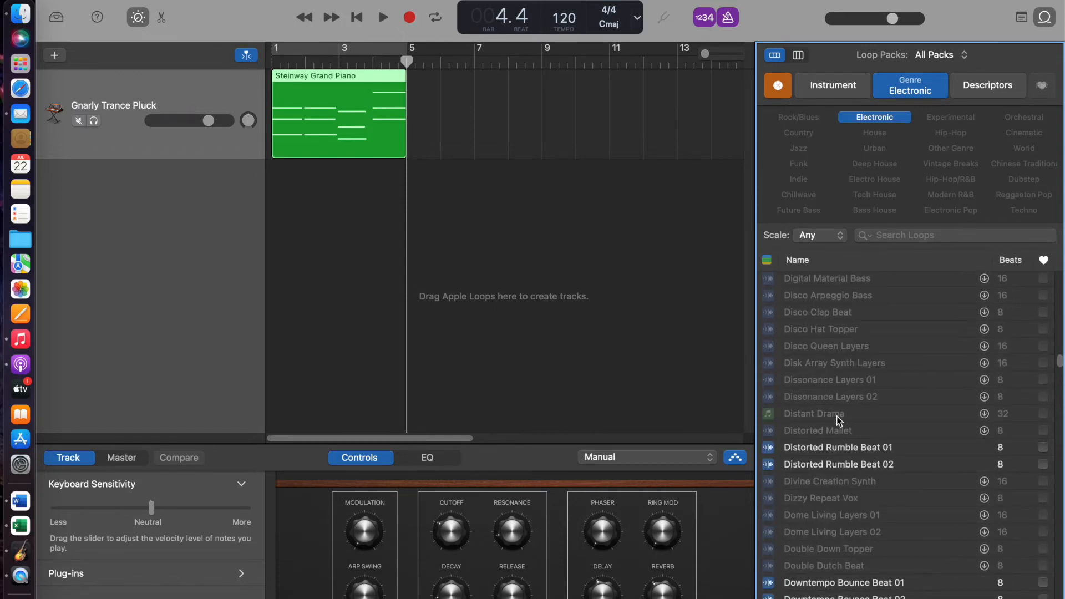
scroll(837, 417, "down", 3)
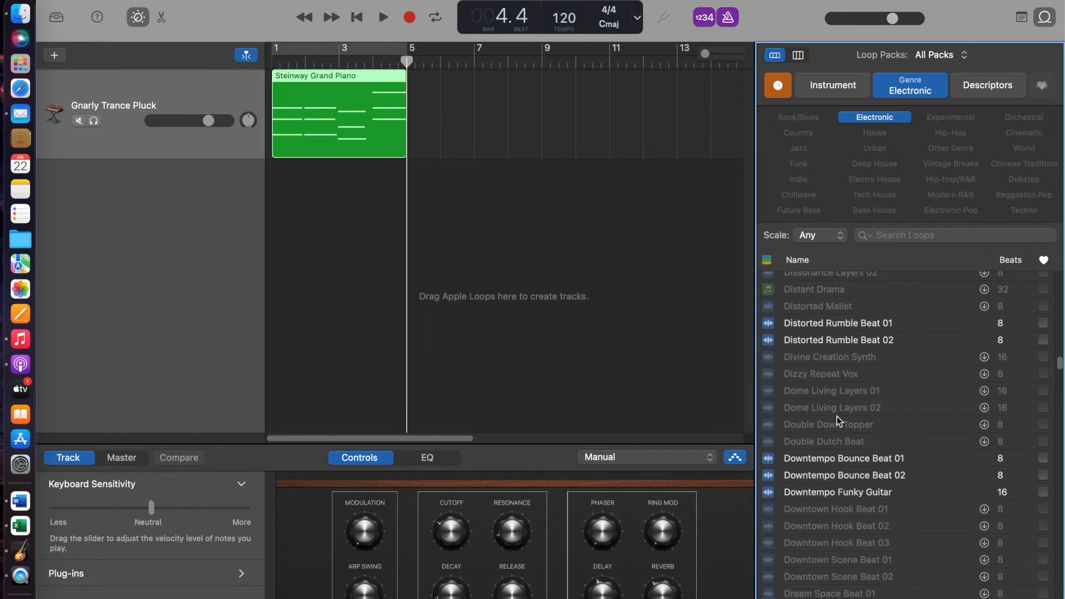
scroll(837, 416, "down", 10)
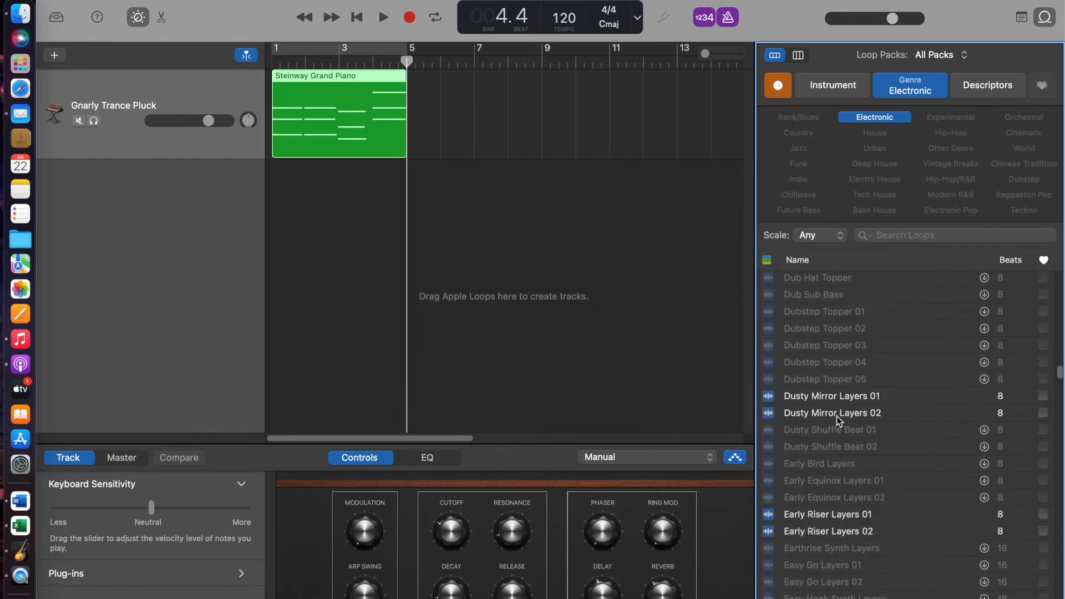
scroll(837, 416, "down", 3)
scroll(837, 417, "down", 20)
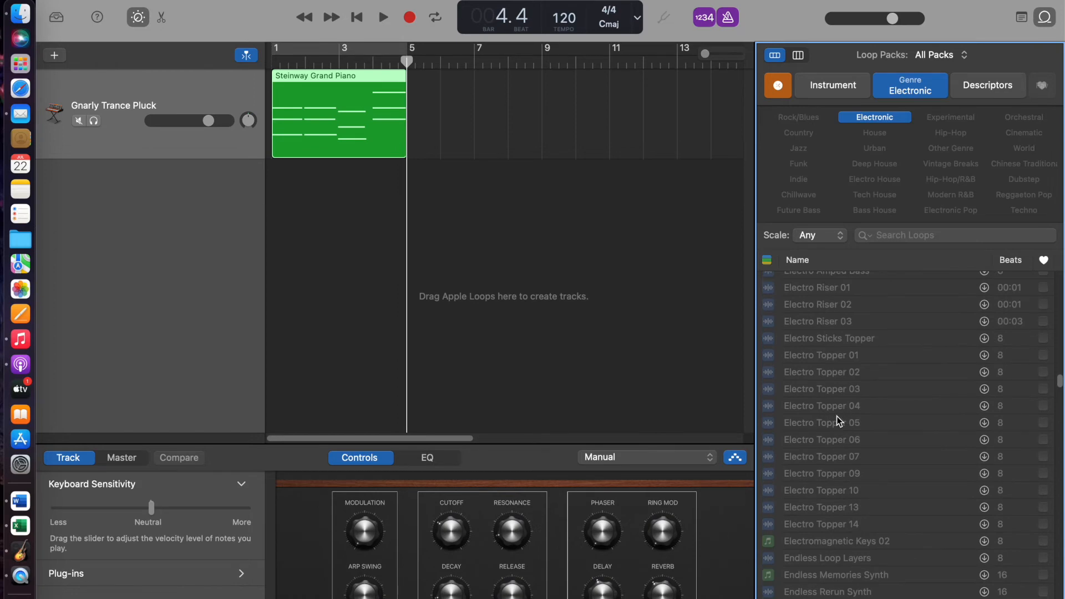
scroll(837, 416, "down", 10)
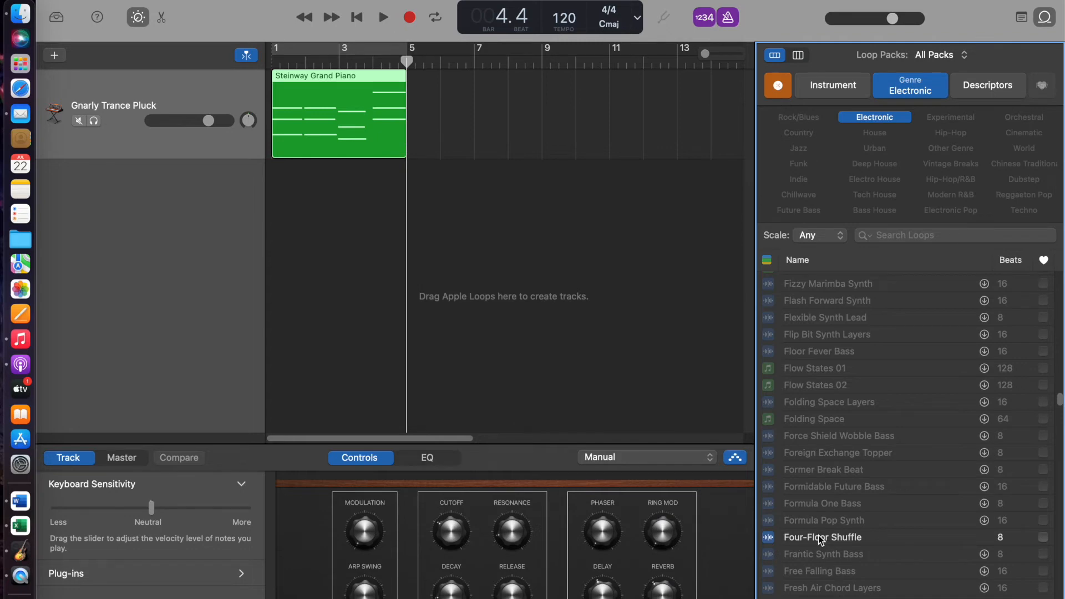
scroll(820, 541, "down", 1)
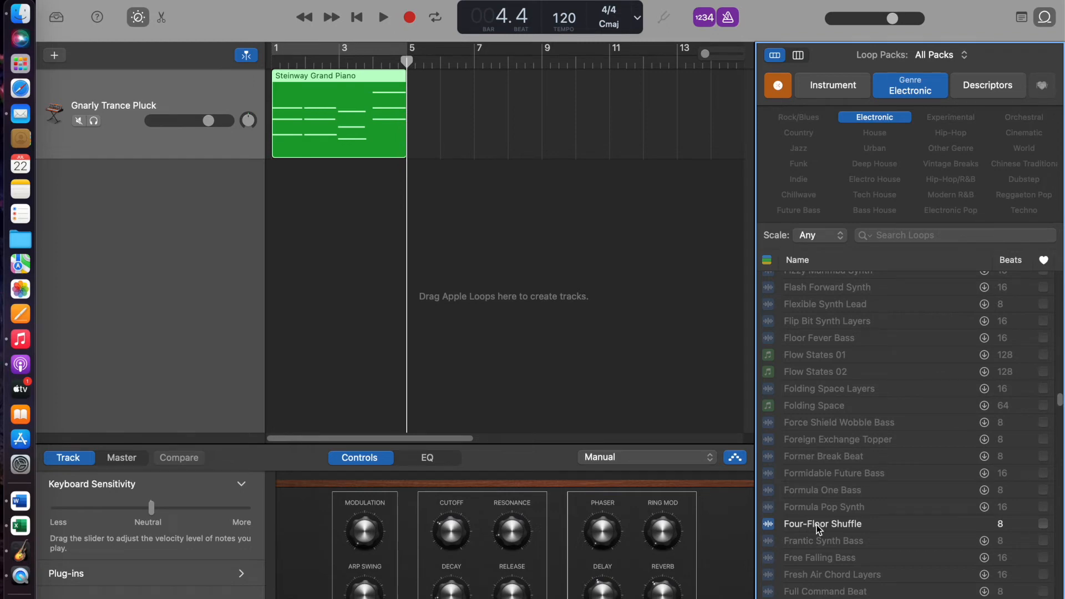
left_click_drag(817, 525, 260, 222)
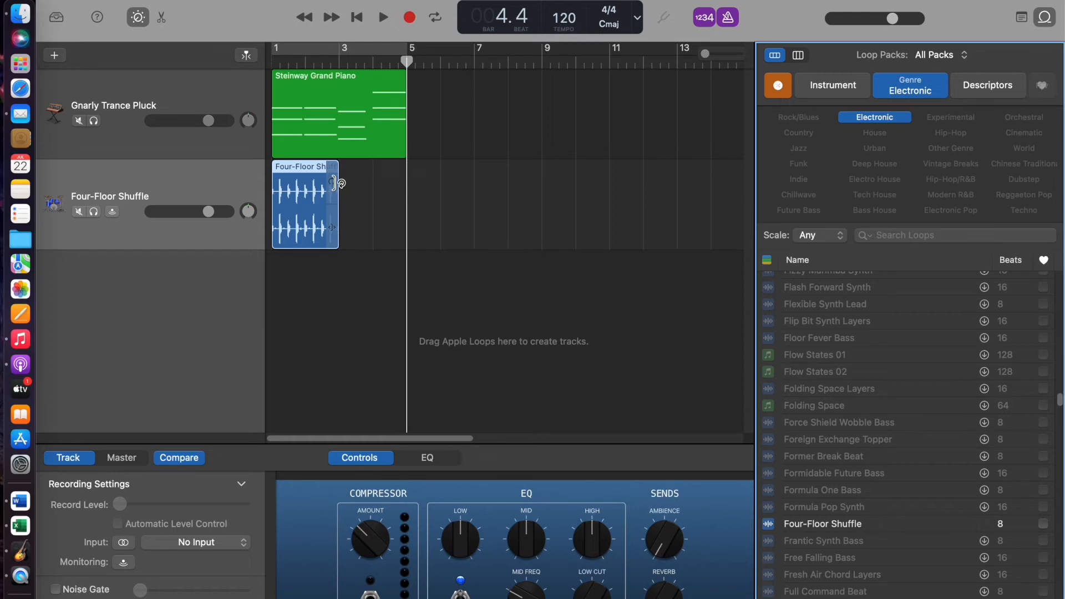
left_click_drag(334, 184, 408, 188)
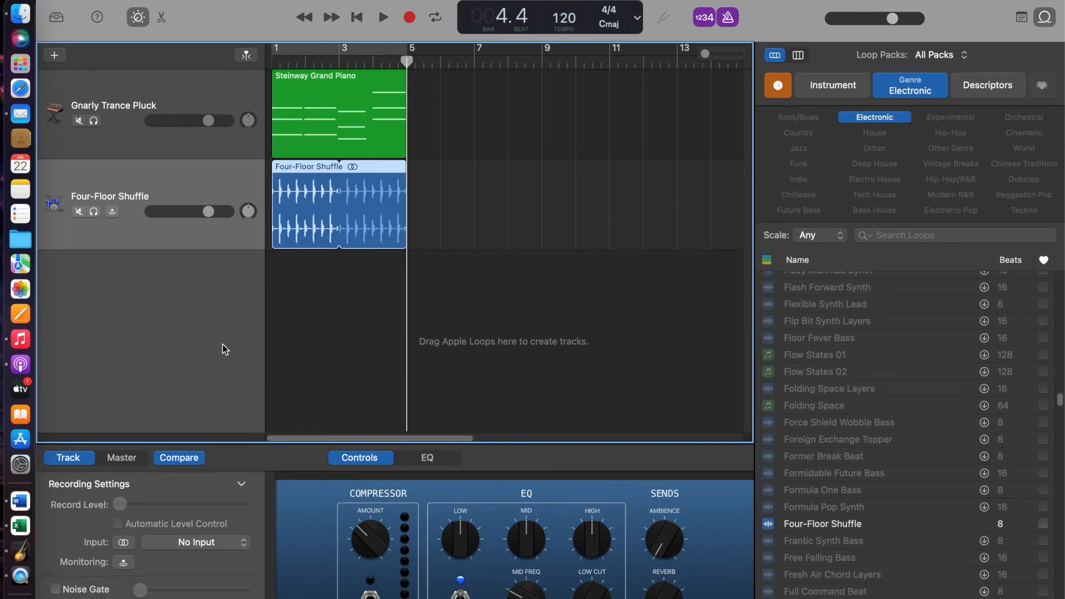
Step: Play the piano and drum loop regions together from the beginning and hide the Apple Loops
key("Return")
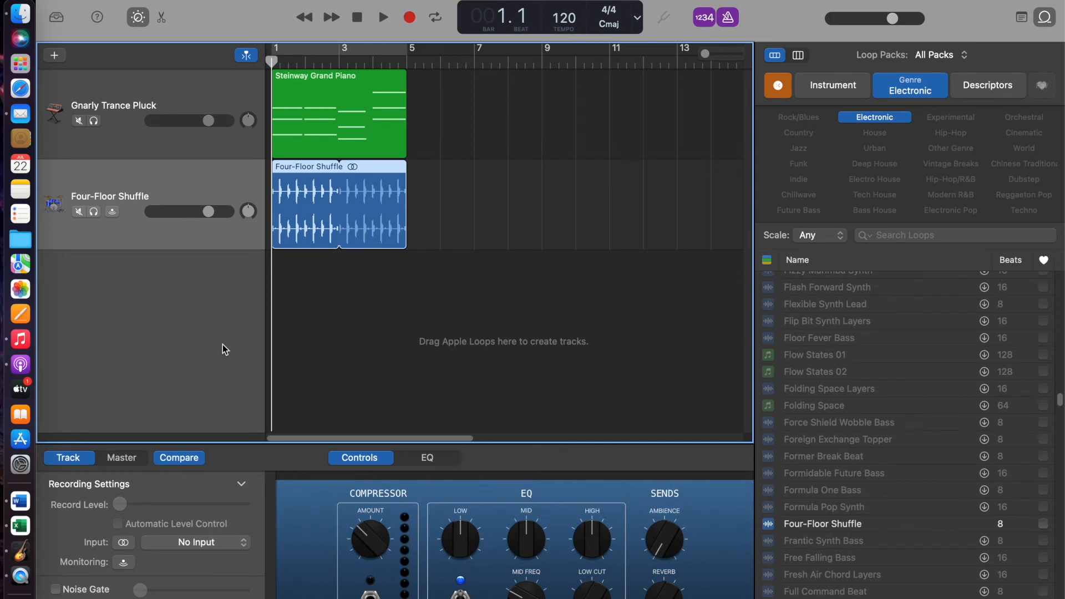
key("space")
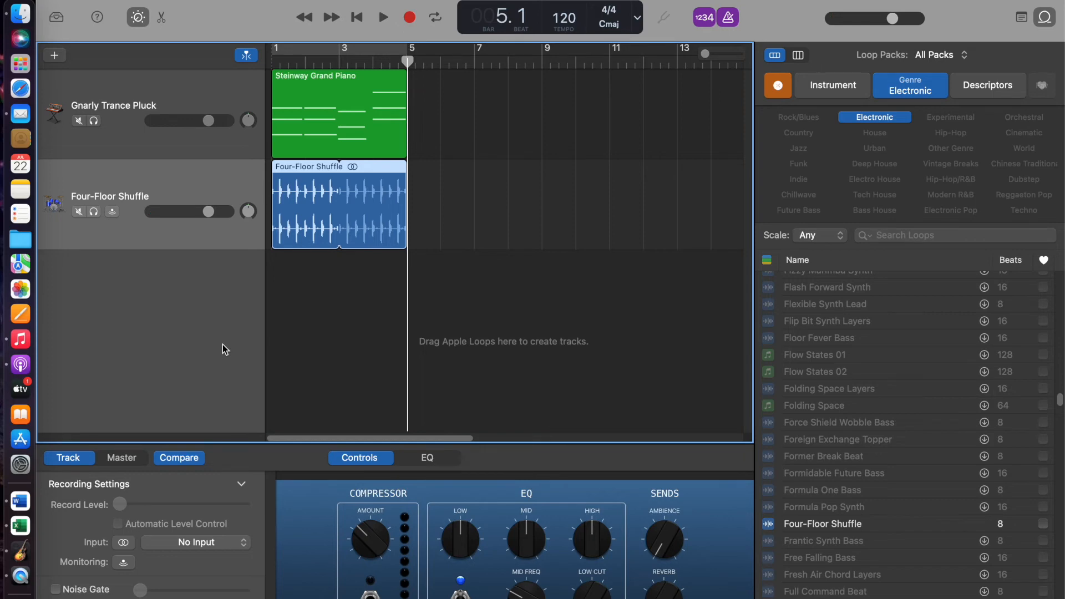
left_click(1046, 18)
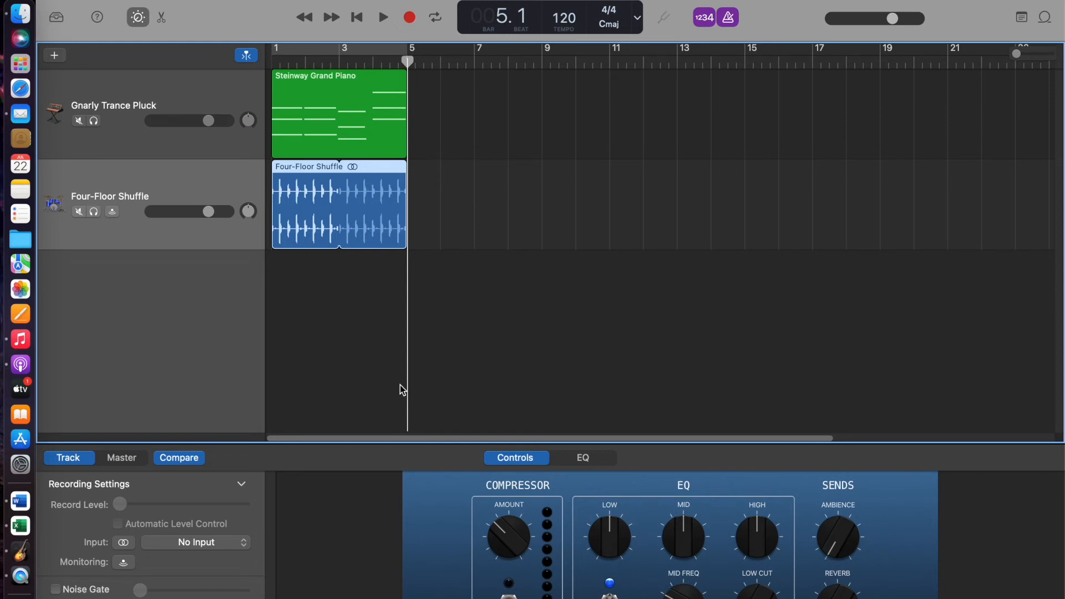
Step: Show the sound library and add a new software instrument track to the project
left_click(57, 21)
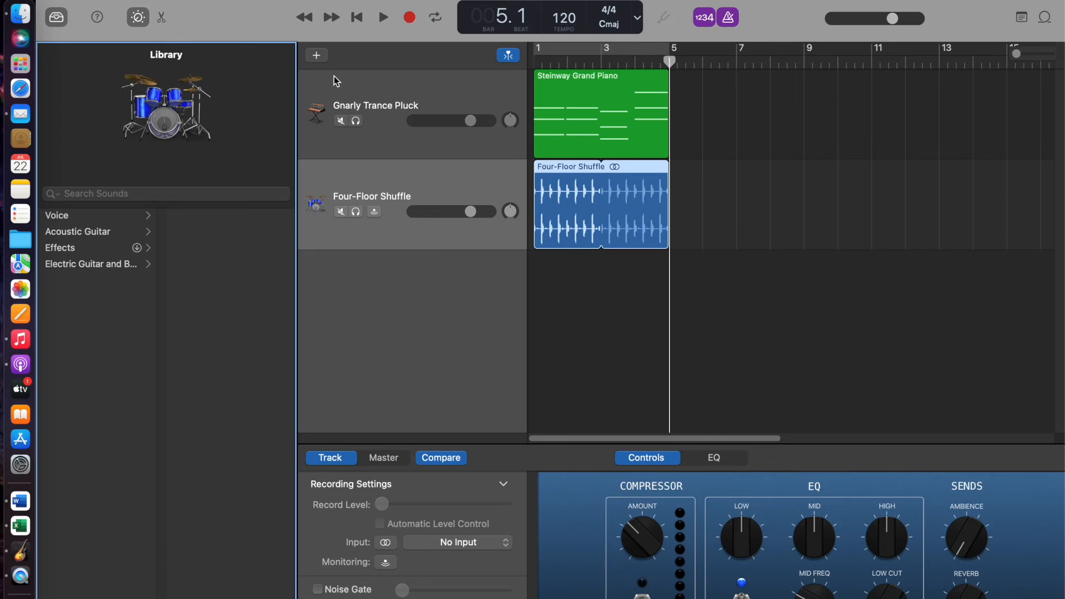
left_click(318, 56)
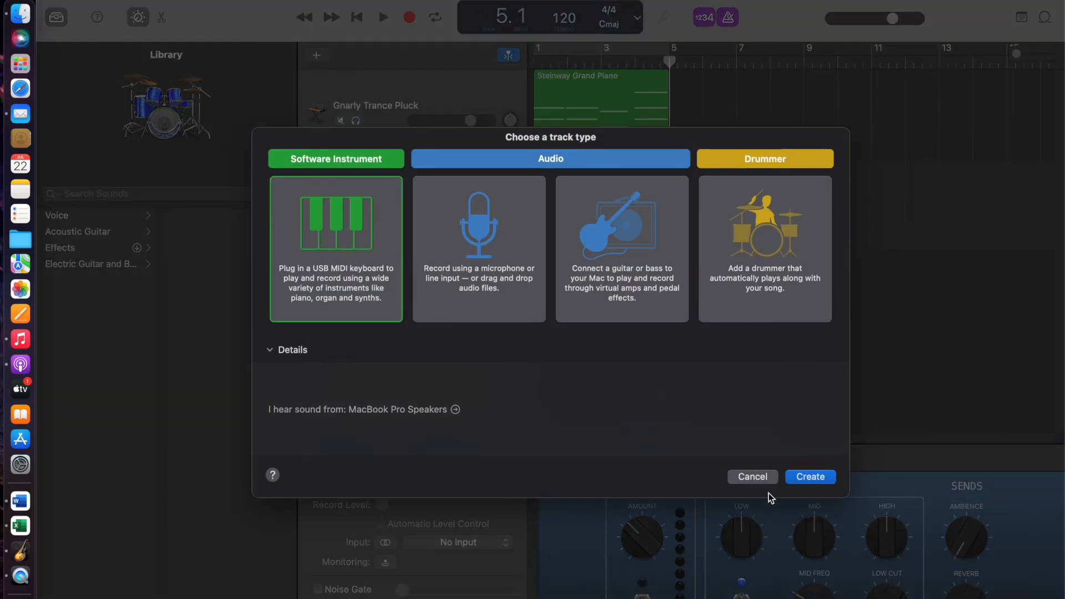
left_click(807, 479)
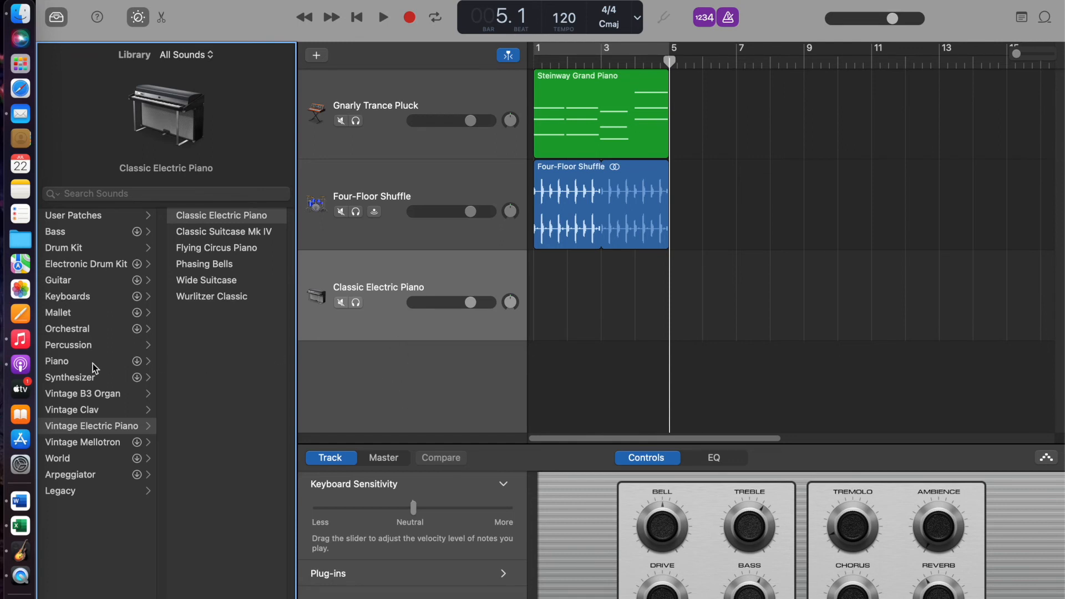
Step: Change the new track's sound to Massive Trance Pad from the Synthesizer's Pad category
left_click(67, 377)
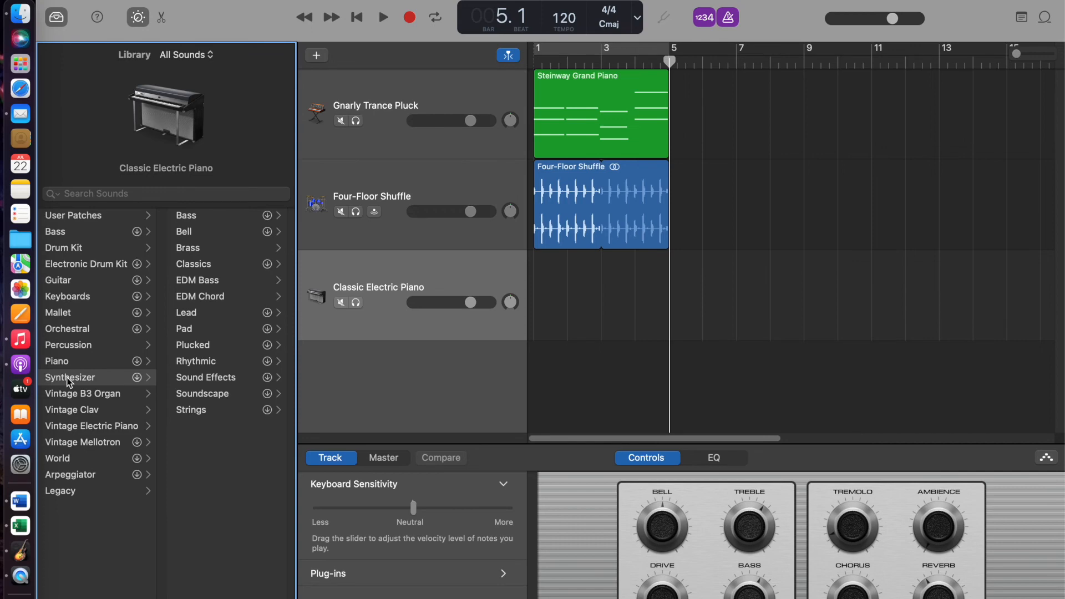
left_click(187, 330)
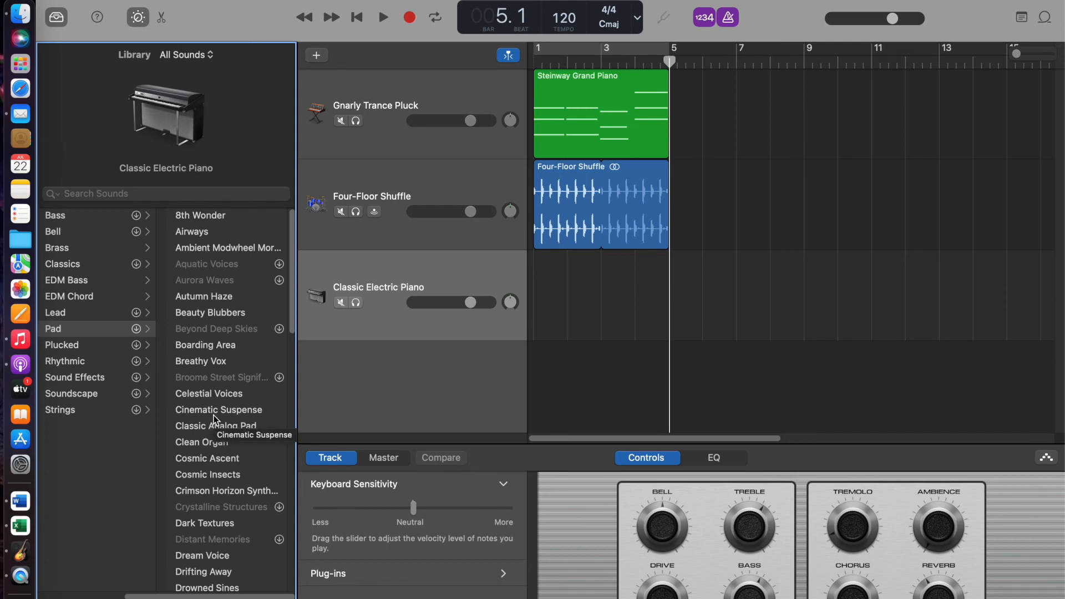
left_click_drag(290, 301, 287, 482)
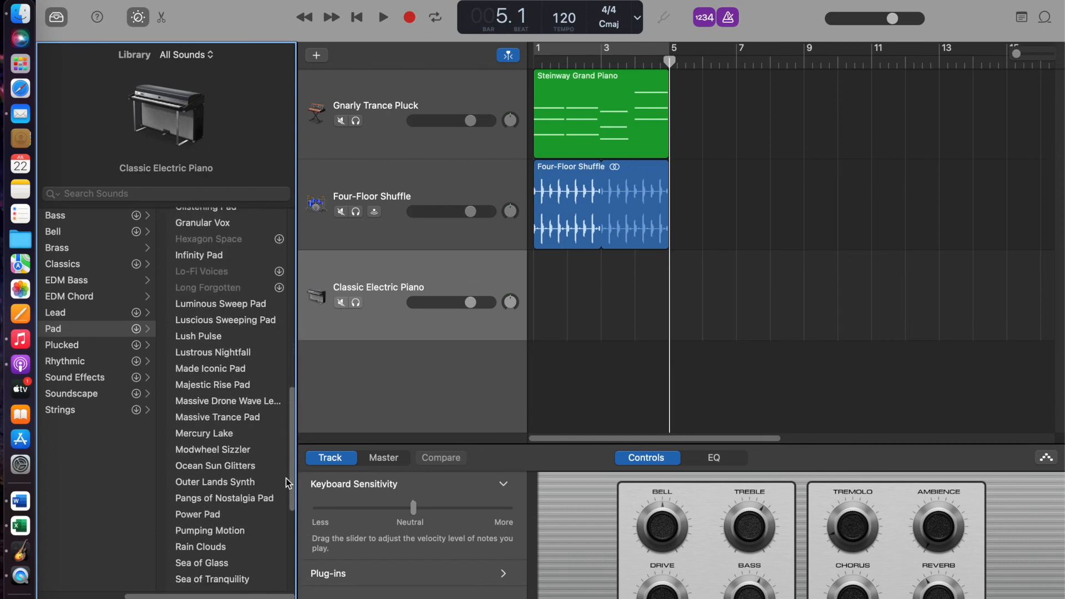
left_click(227, 418)
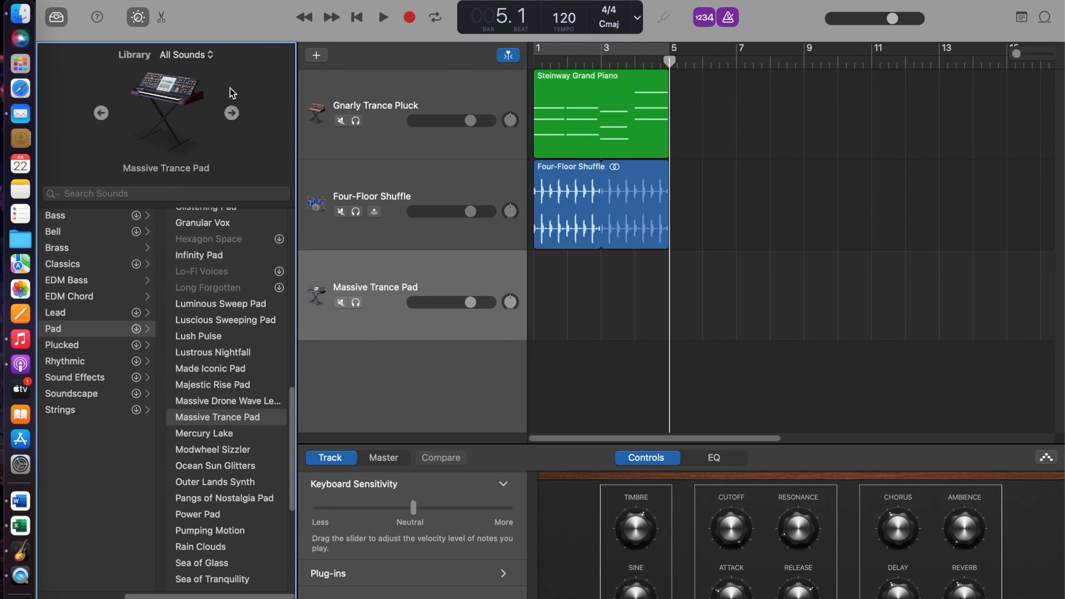
Step: Hide the sound library and copy the Steinway Grand Piano region onto the Massive Trance Pad track at bar 1
left_click(57, 18)
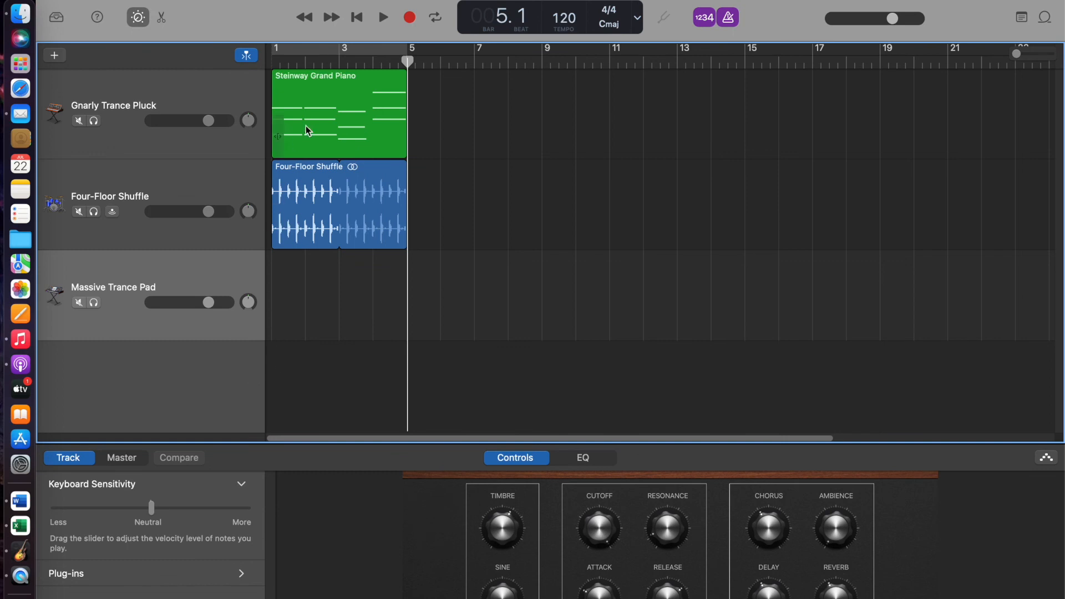
left_click(297, 83)
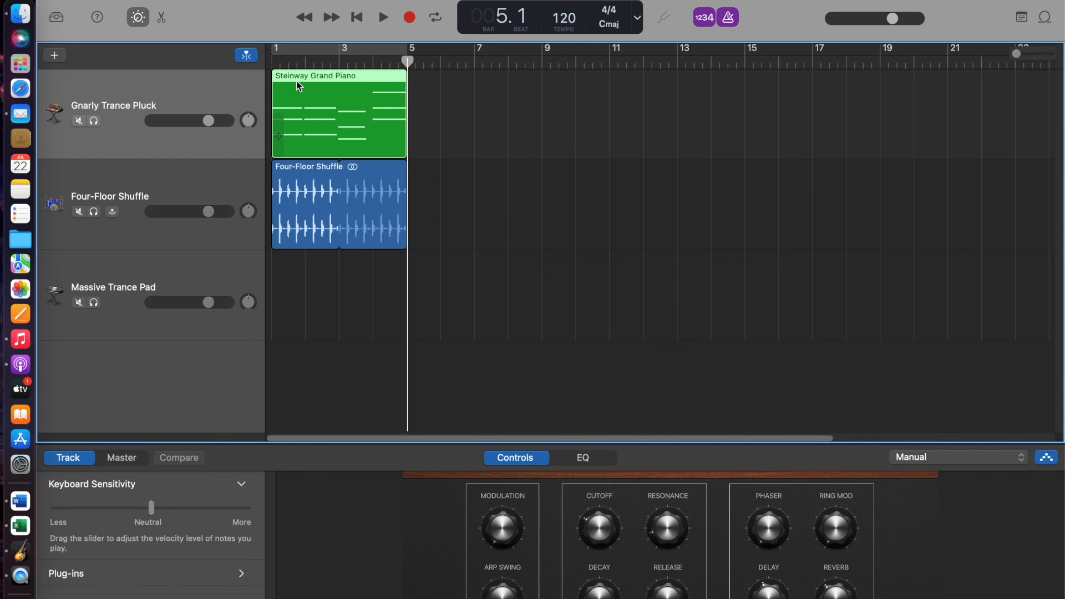
left_click_drag(296, 81, 277, 288)
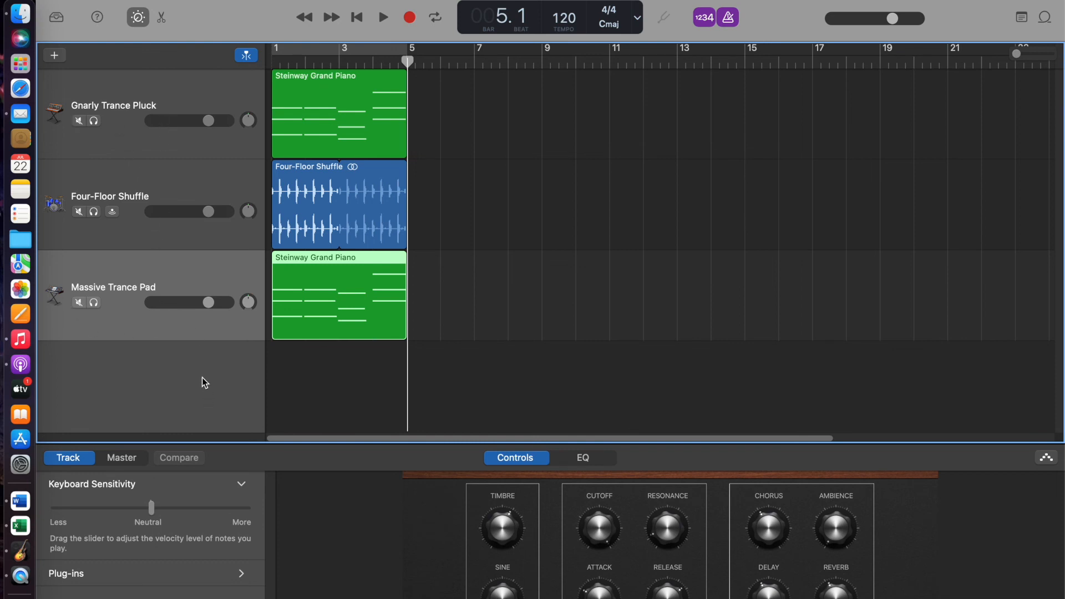
Step: Play all three tracks from the beginning and stop playback after the regions end
key("Return")
key("space")
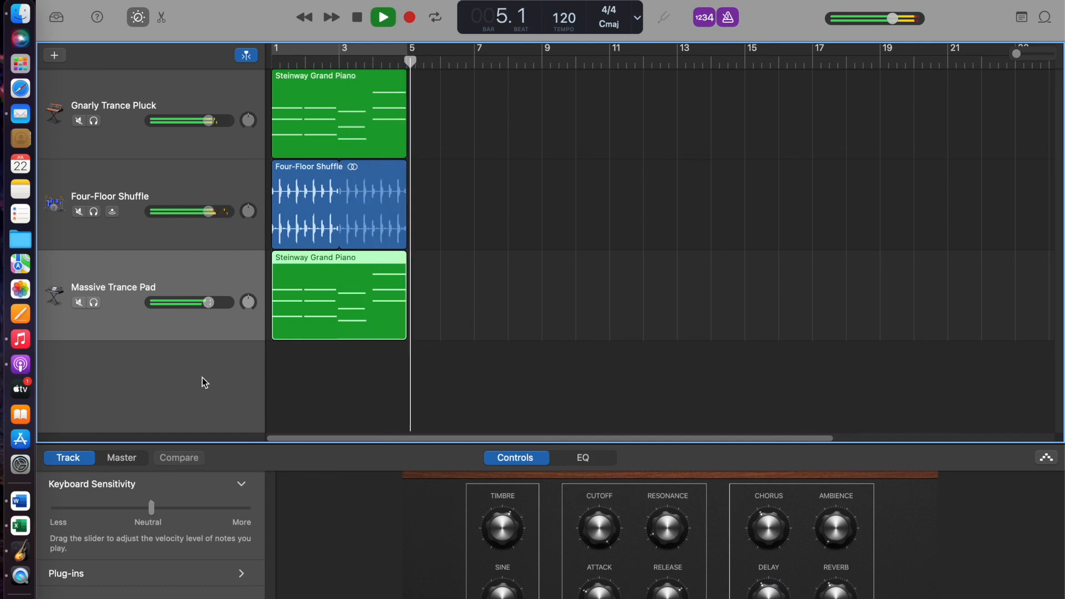
key("space")
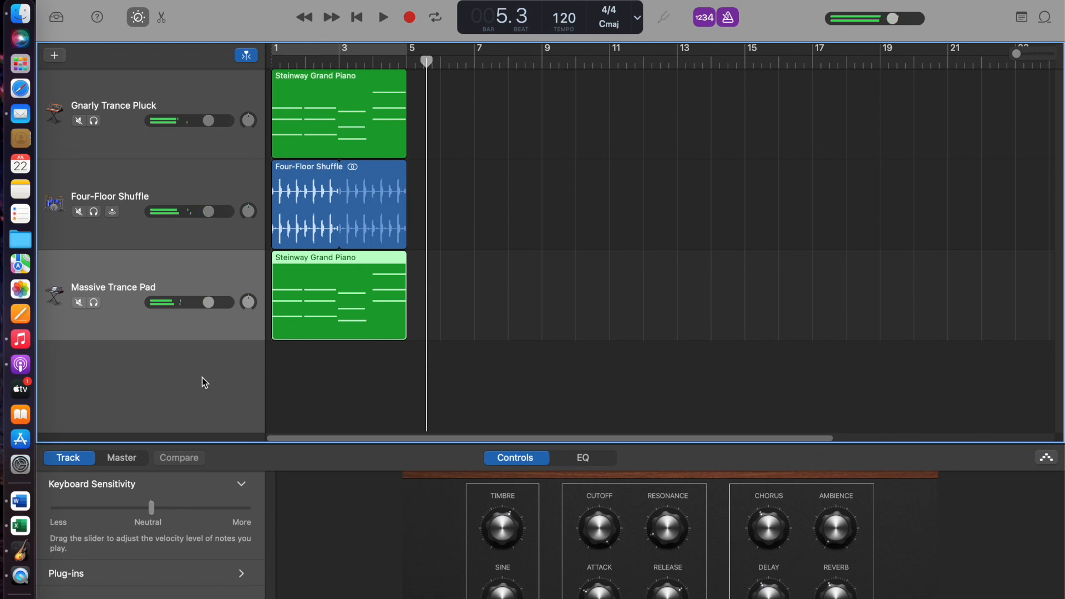